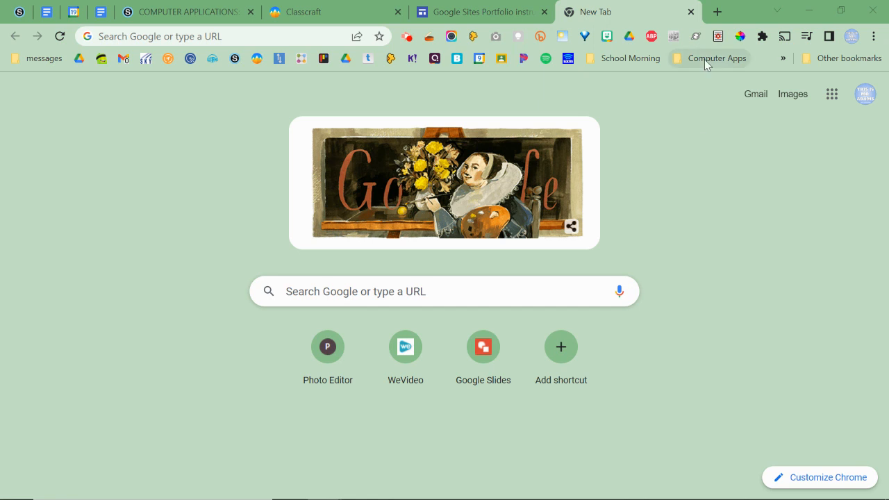
Go to marq.com using the Lucidpress bookmark and the site address, and show My Projects.
{"action": "left_click", "coordinate": [700, 60]}
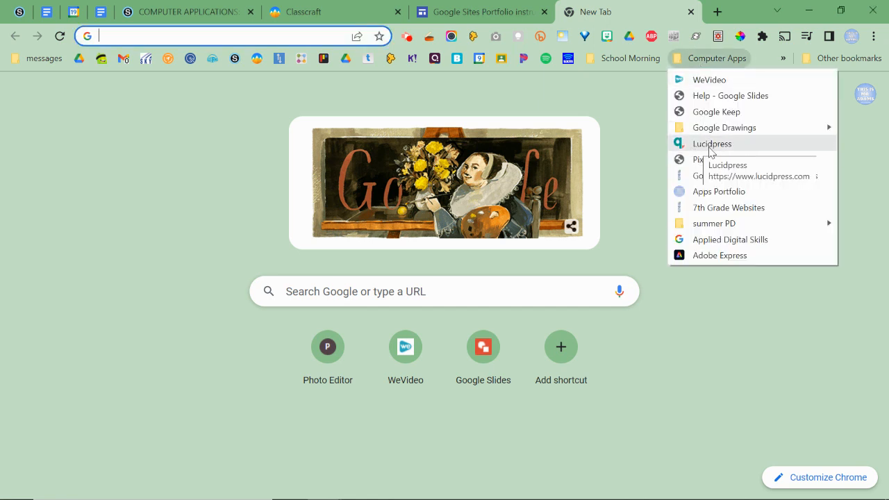
{"action": "left_click", "coordinate": [710, 144]}
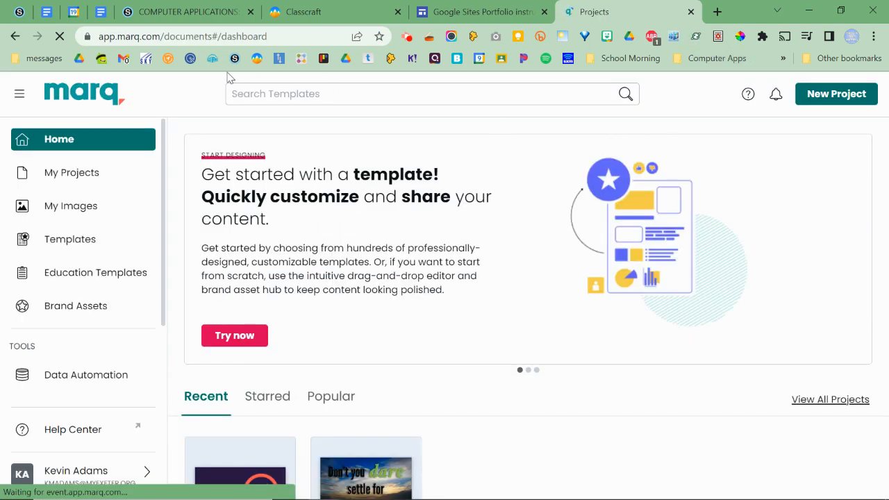
{"action": "left_click", "coordinate": [163, 39]}
{"action": "type", "text": "marq.com"}
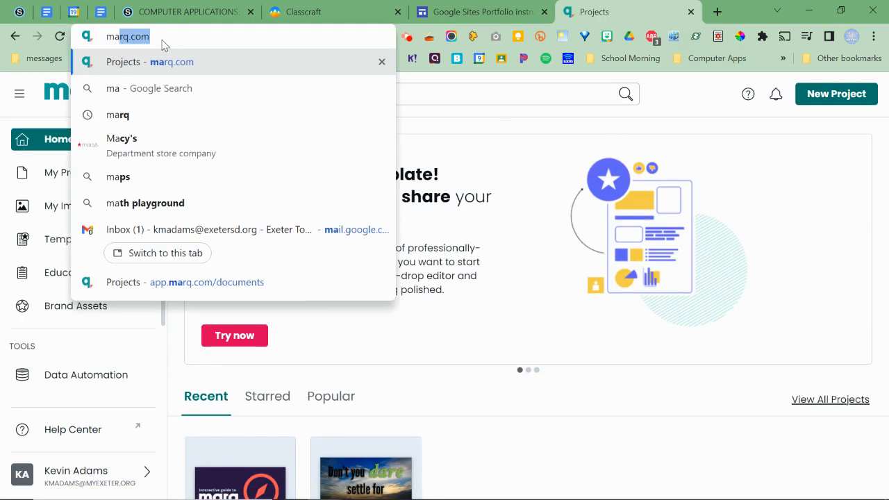
{"action": "key", "text": "Return"}
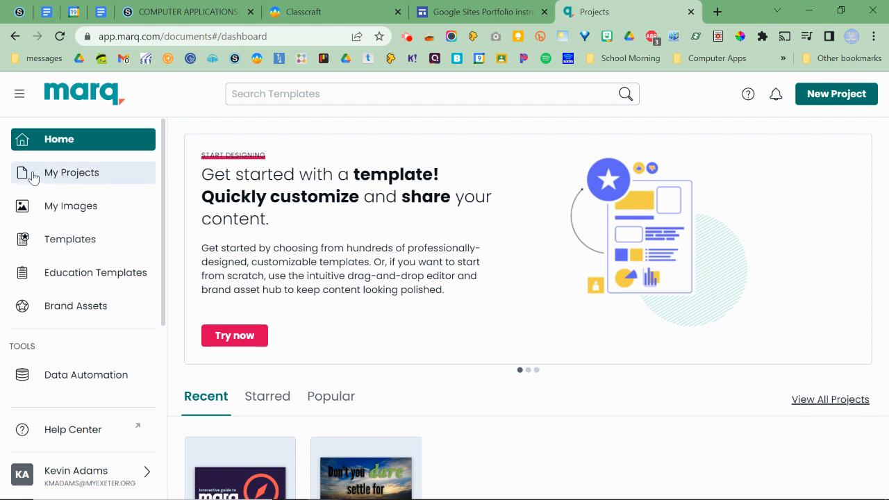
{"action": "left_click", "coordinate": [54, 180]}
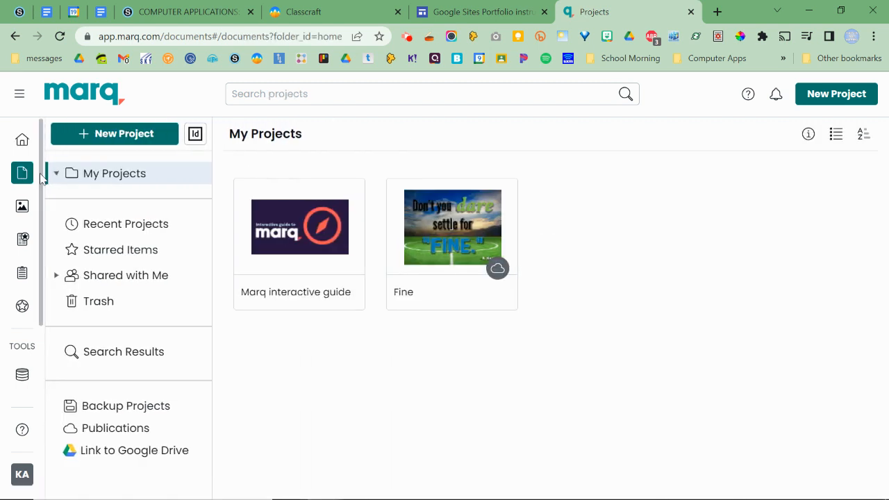
Delete the Marq interactive guide project from My Projects.
{"action": "mouse_move", "coordinate": [293, 294]}
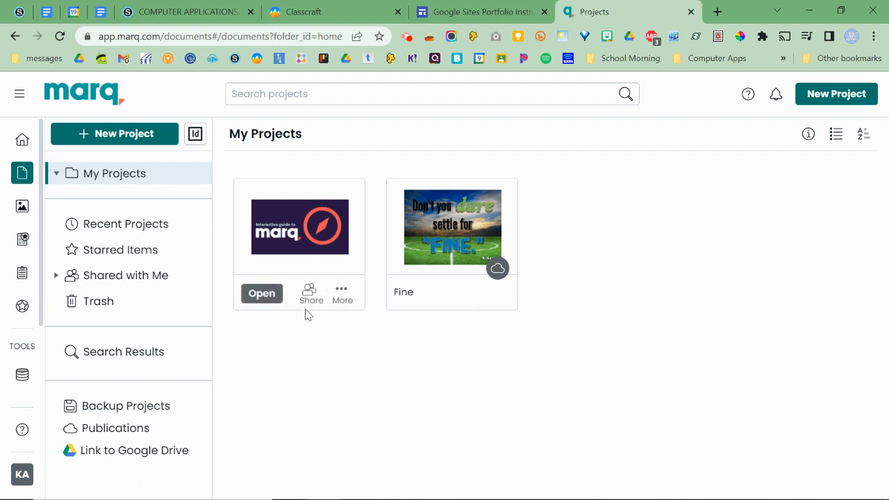
{"action": "left_click", "coordinate": [347, 295]}
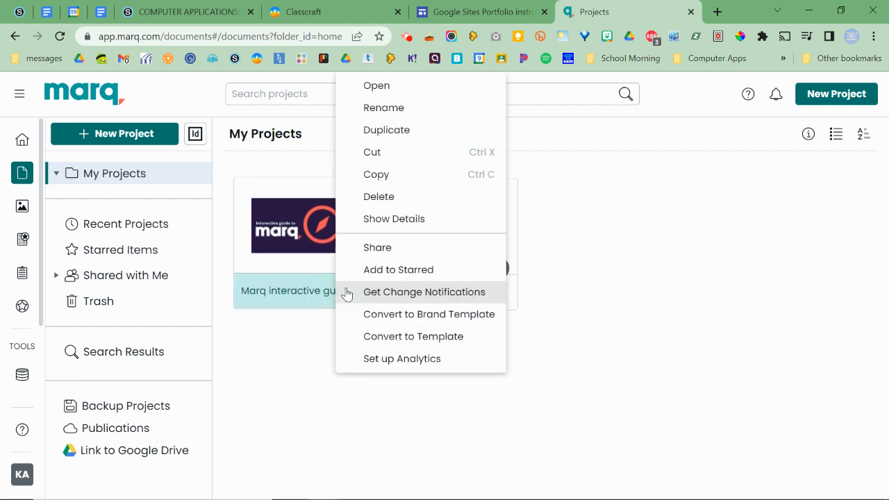
{"action": "left_click", "coordinate": [381, 203]}
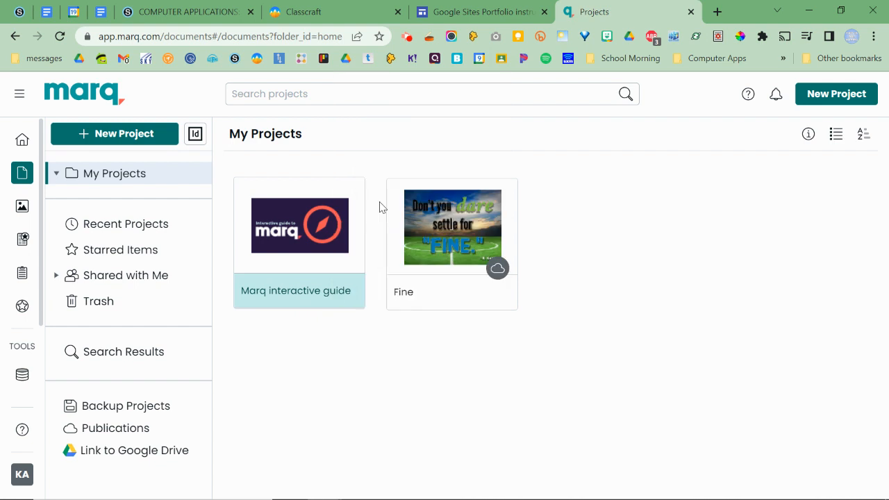
Create a new blank project and collapse its page thumbnail pane.
{"action": "left_click", "coordinate": [113, 137]}
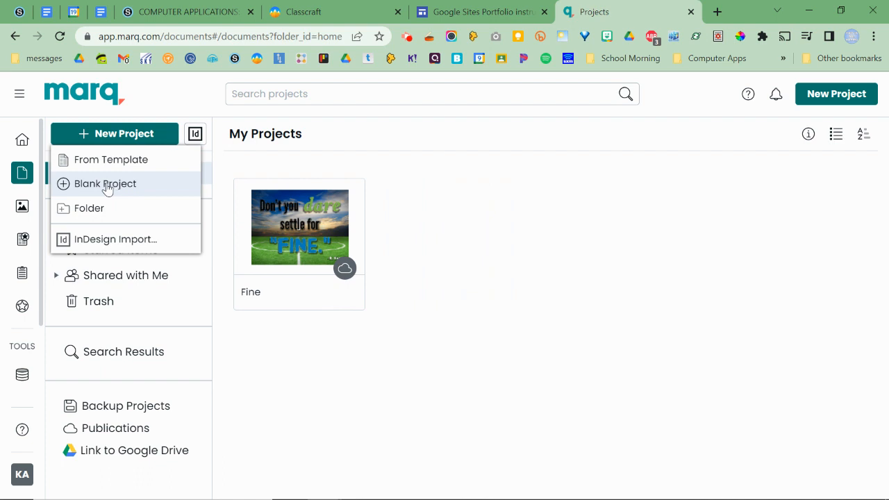
{"action": "left_click", "coordinate": [105, 189]}
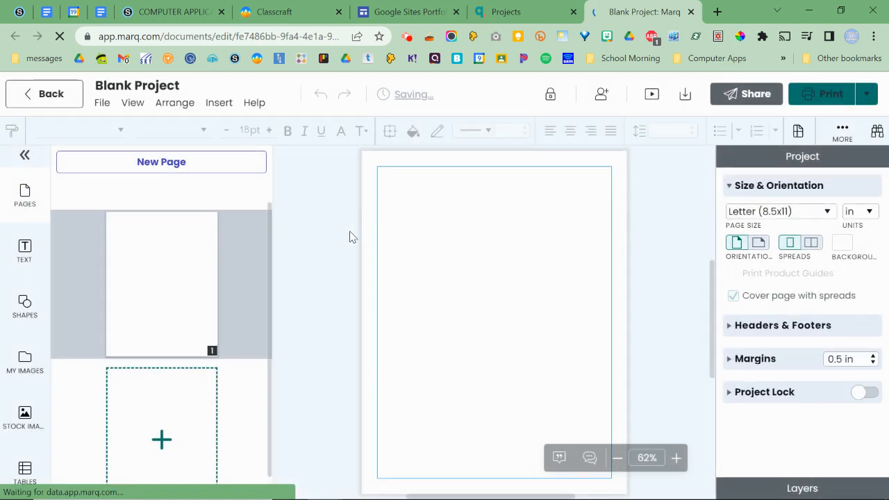
{"action": "left_click", "coordinate": [24, 156]}
{"action": "left_click", "coordinate": [24, 156]}
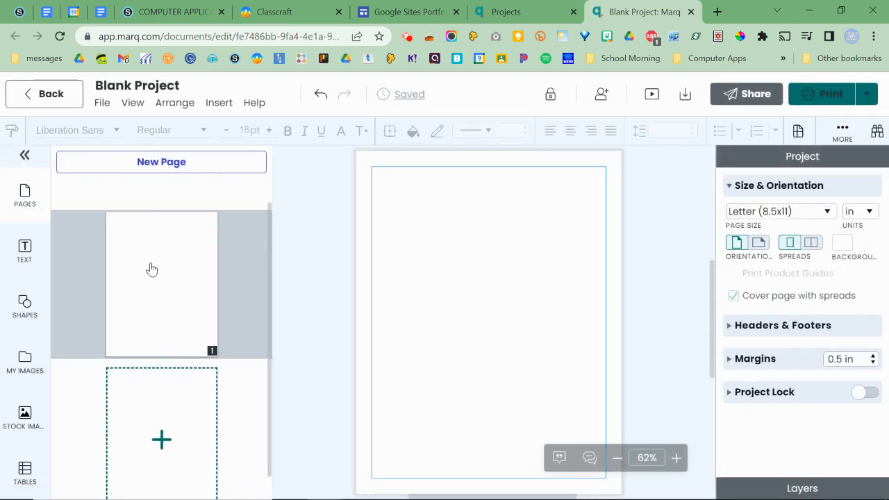
{"action": "left_click", "coordinate": [24, 156]}
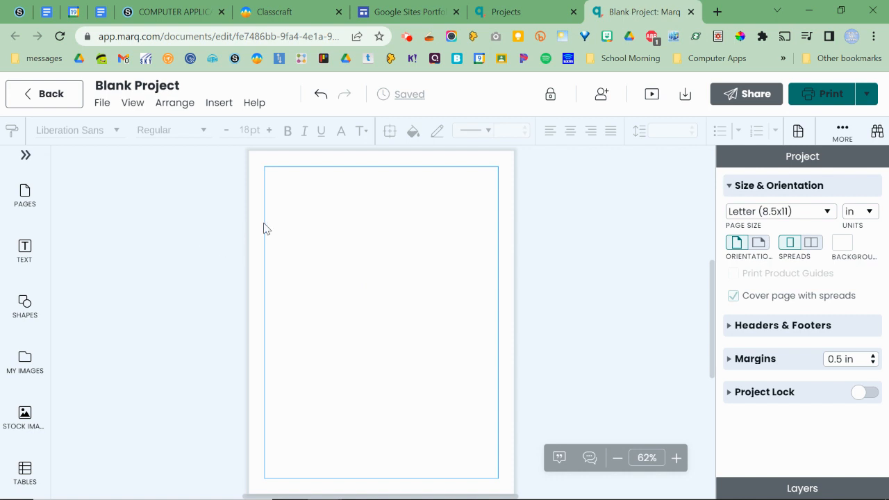
Rename the blank project with the owner's surname followed by "_Practice".
{"action": "left_click", "coordinate": [150, 86]}
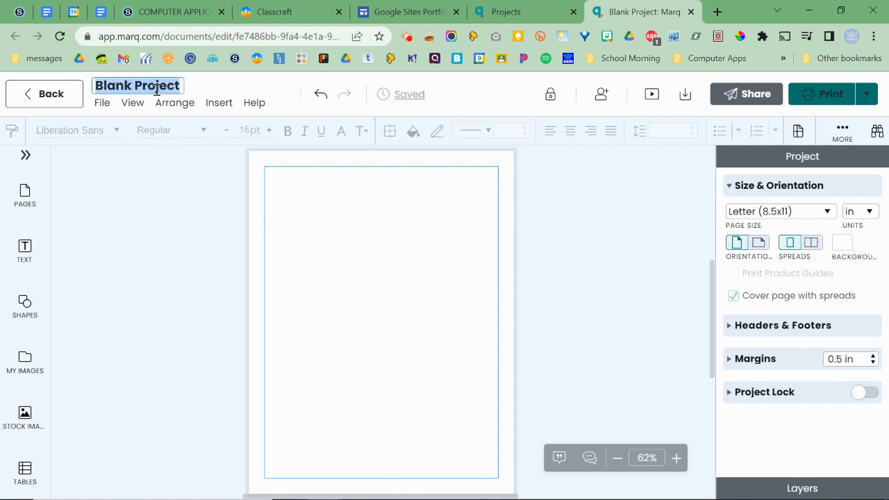
{"action": "type", "text": "Adas="}
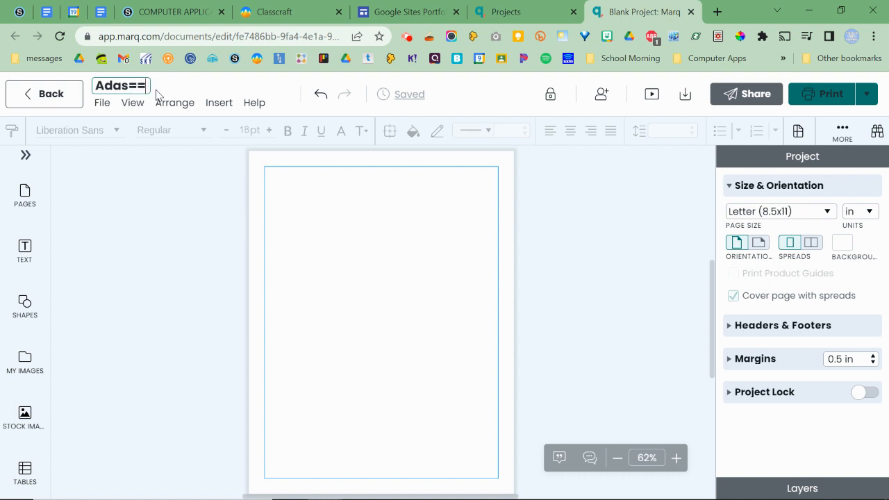
{"action": "type", "text": "="}
{"action": "key", "text": "BackSpace"}
{"action": "key", "text": "BackSpace"}
{"action": "key", "text": "BackSpace"}
{"action": "type", "text": "ms_Practice"}
{"action": "key", "text": "Return"}
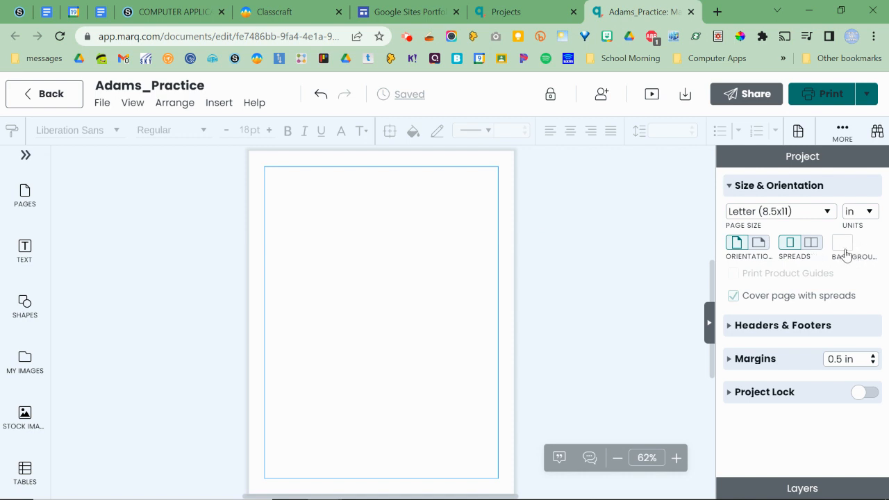
Select the page and fill its background with the custom solid magenta colour c01fb3.
{"action": "left_click", "coordinate": [507, 236]}
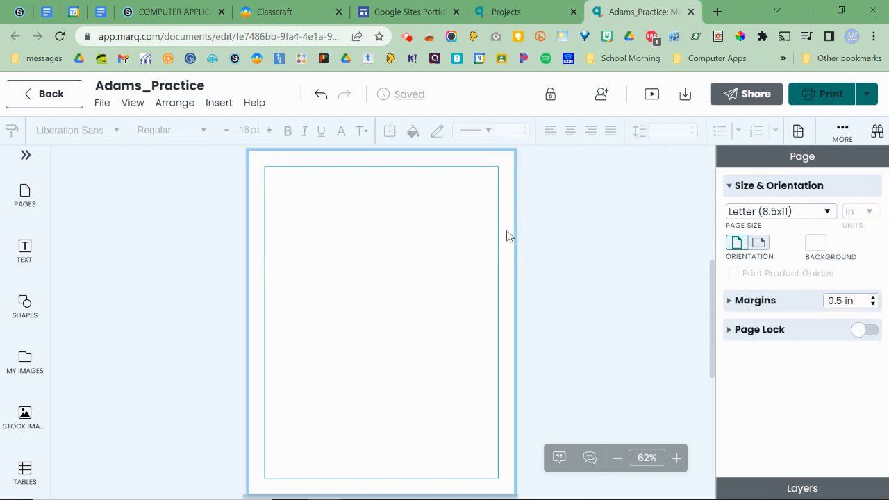
{"action": "left_click", "coordinate": [820, 247]}
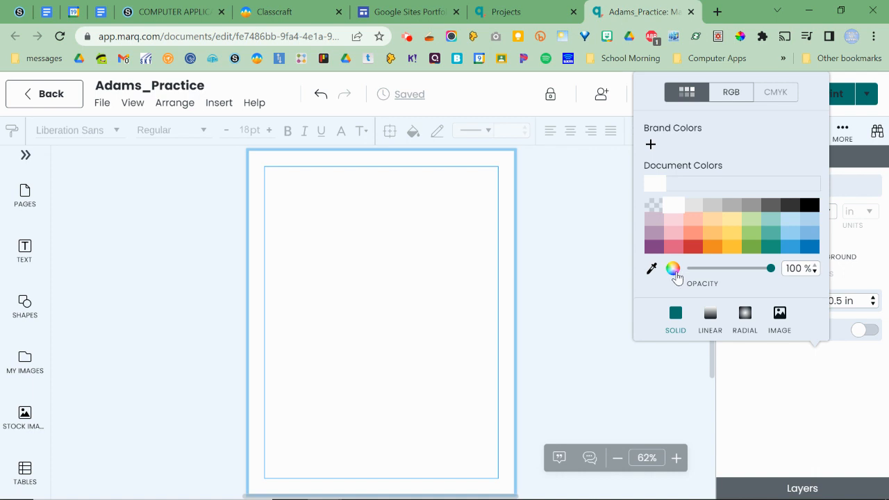
{"action": "left_click", "coordinate": [673, 268]}
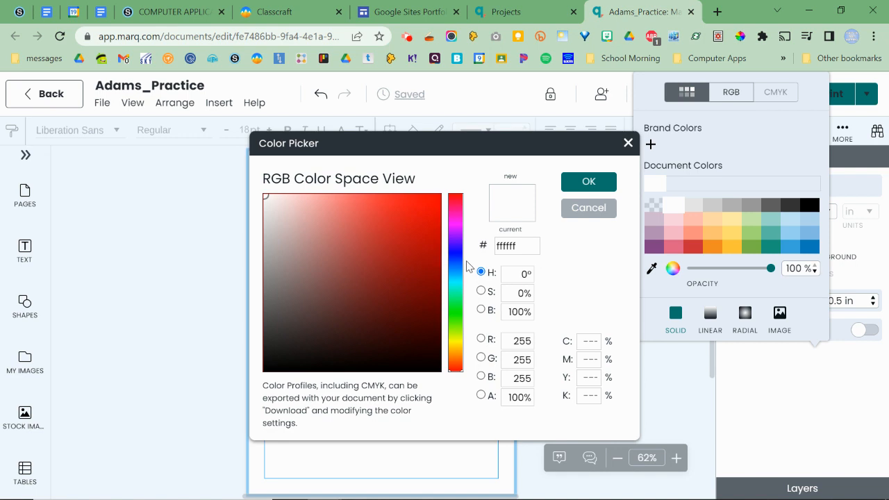
{"action": "left_click_drag", "start_coordinate": [454, 264], "coordinate": [456, 223]}
{"action": "left_click", "coordinate": [414, 256]}
{"action": "mouse_move", "coordinate": [414, 258]}
{"action": "left_mouse_down"}
{"action": "mouse_move", "coordinate": [375, 295]}
{"action": "mouse_move", "coordinate": [378, 226]}
{"action": "mouse_move", "coordinate": [409, 218]}
{"action": "mouse_move", "coordinate": [412, 238]}
{"action": "left_mouse_up"}
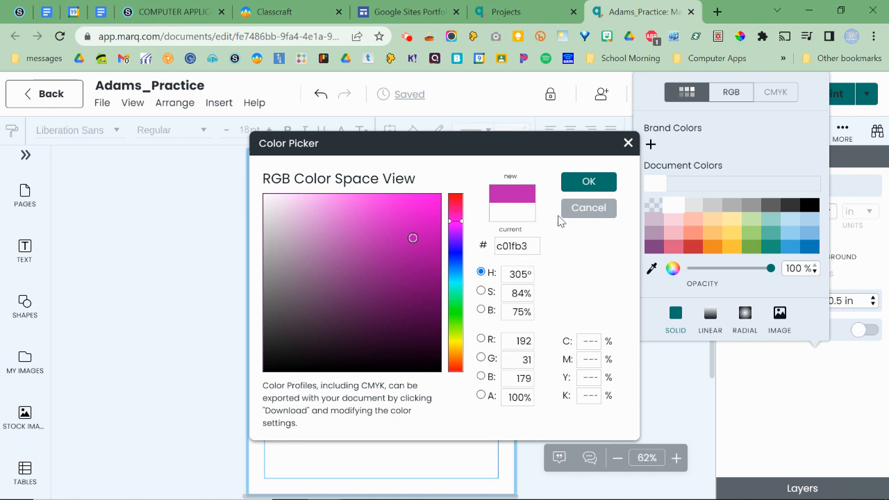
{"action": "left_click", "coordinate": [602, 182]}
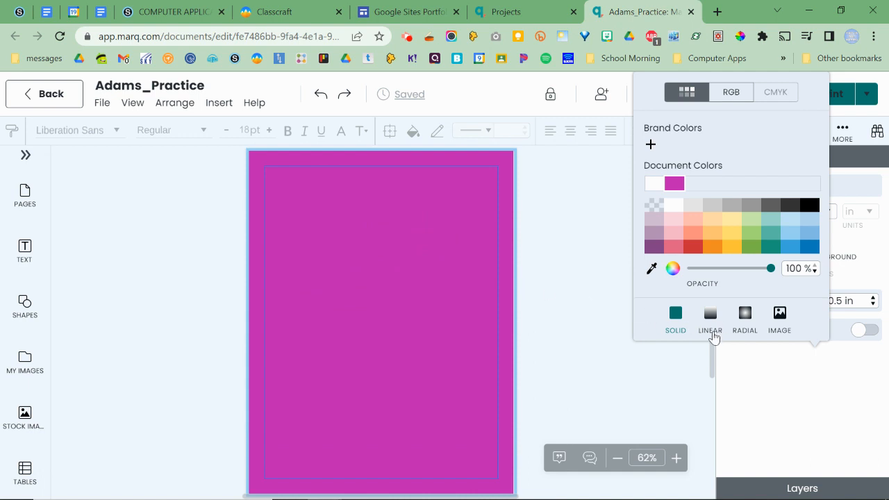
Switch the page background to a linear gradient, shift its first and middle stops slightly, and colour the middle stop light orange.
{"action": "left_click", "coordinate": [712, 330]}
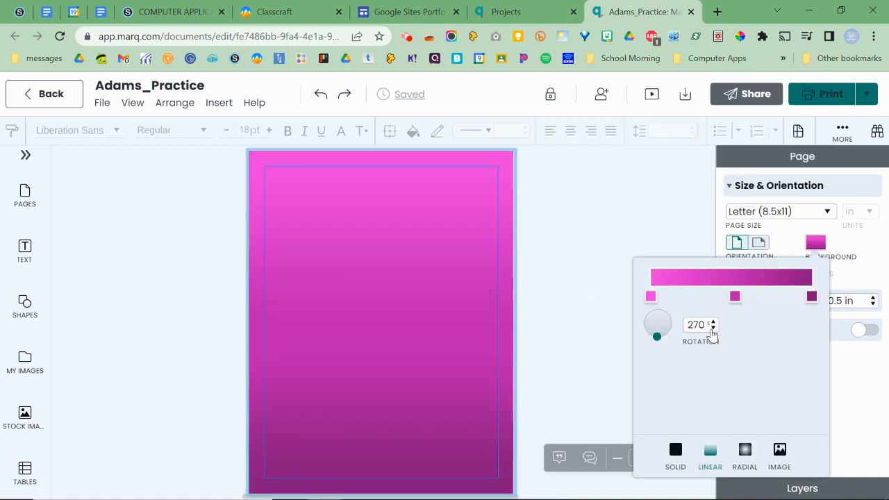
{"action": "mouse_move", "coordinate": [651, 296]}
{"action": "left_mouse_down"}
{"action": "mouse_move", "coordinate": [703, 299]}
{"action": "mouse_move", "coordinate": [656, 297]}
{"action": "left_mouse_up"}
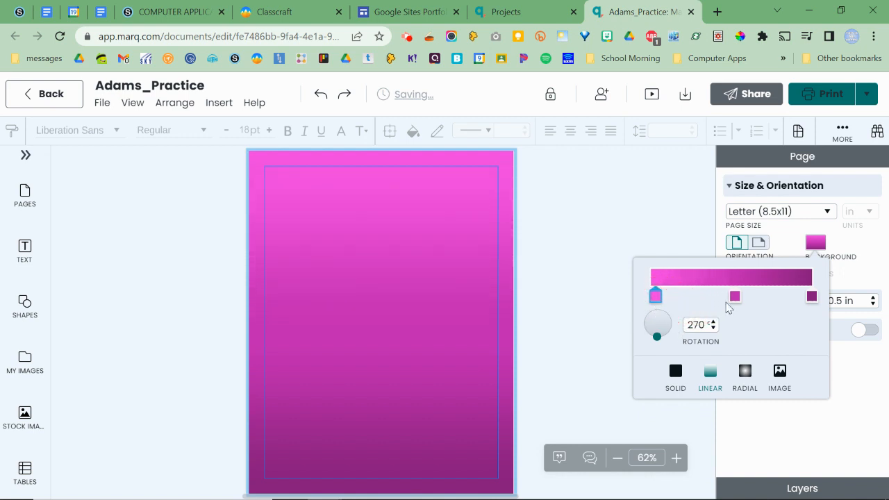
{"action": "mouse_move", "coordinate": [735, 298]}
{"action": "left_mouse_down"}
{"action": "mouse_move", "coordinate": [698, 299]}
{"action": "mouse_move", "coordinate": [726, 298]}
{"action": "left_mouse_up"}
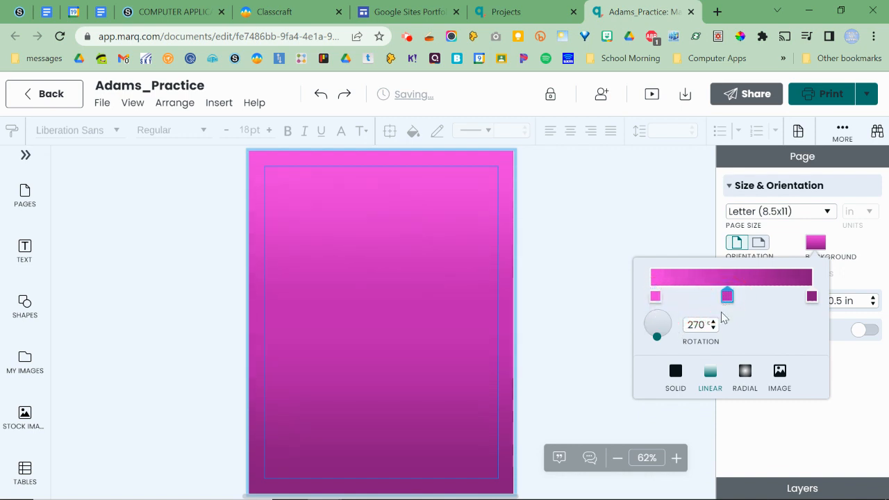
{"action": "left_click", "coordinate": [725, 299]}
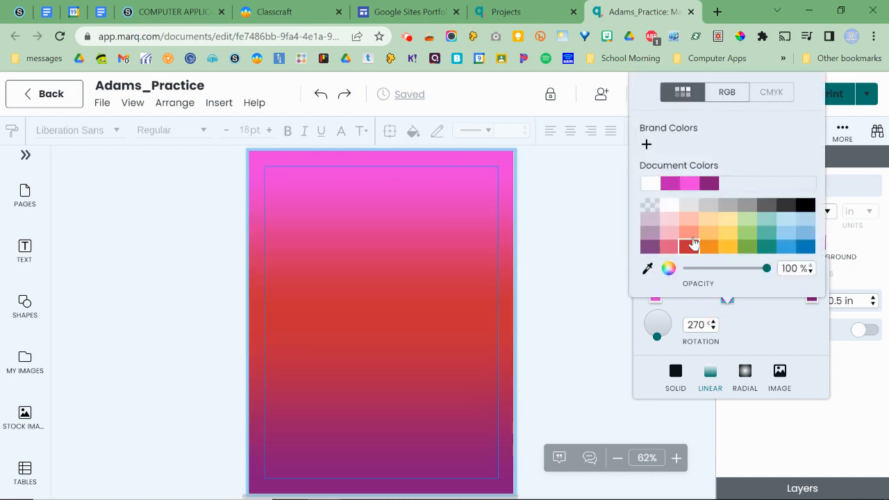
{"action": "left_click", "coordinate": [691, 235]}
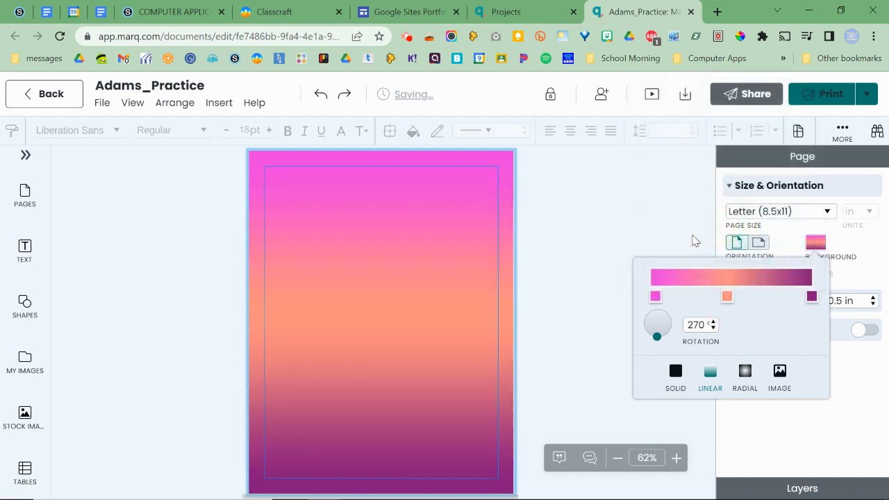
Colour the gradient's end stop blue and add a green stop between the orange and blue ones.
{"action": "left_click", "coordinate": [811, 296]}
{"action": "left_click", "coordinate": [787, 246]}
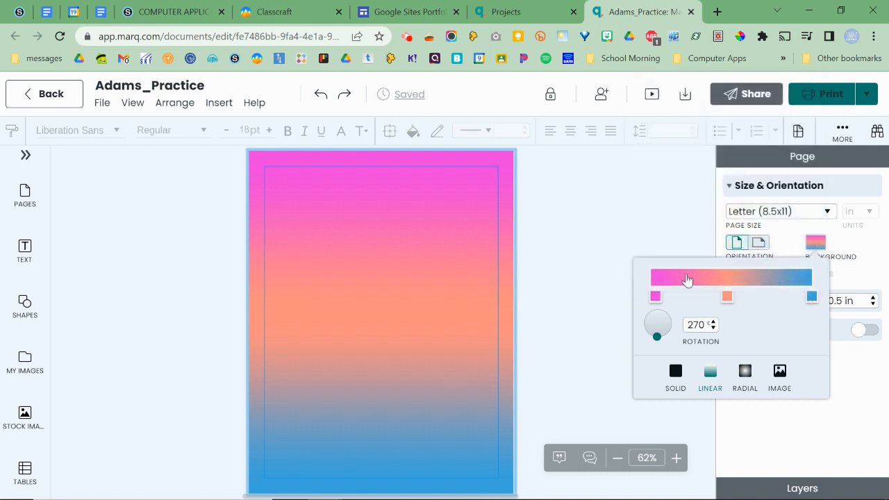
{"action": "left_click", "coordinate": [770, 279]}
{"action": "left_click", "coordinate": [770, 297]}
{"action": "left_click", "coordinate": [791, 256]}
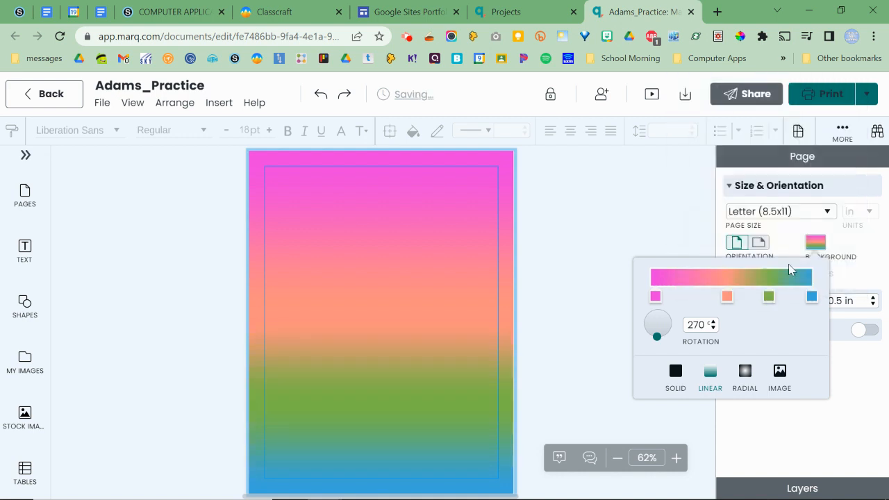
Rotate the linear background gradient to about 244°.
{"action": "mouse_move", "coordinate": [656, 336]}
{"action": "left_mouse_down"}
{"action": "mouse_move", "coordinate": [644, 332]}
{"action": "mouse_move", "coordinate": [651, 302]}
{"action": "mouse_move", "coordinate": [663, 312]}
{"action": "mouse_move", "coordinate": [658, 303]}
{"action": "mouse_move", "coordinate": [646, 311]}
{"action": "mouse_move", "coordinate": [653, 339]}
{"action": "mouse_move", "coordinate": [647, 334]}
{"action": "left_mouse_up"}
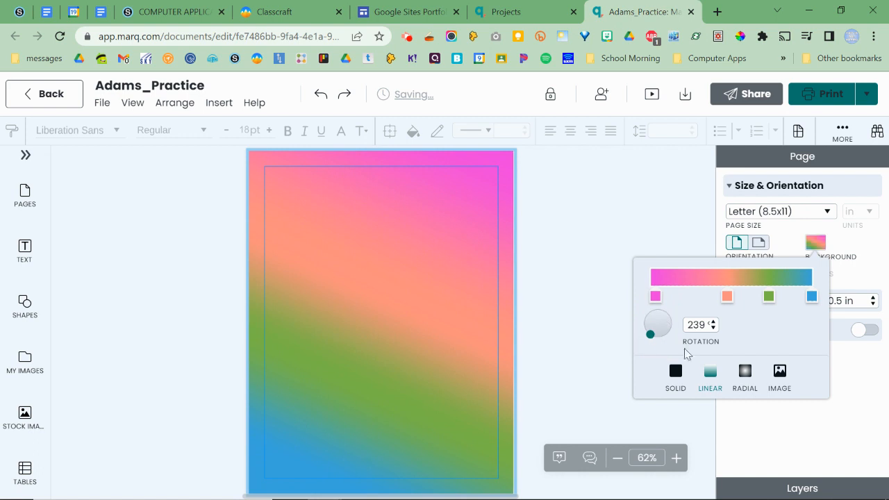
{"action": "left_click", "coordinate": [713, 322]}
{"action": "left_click", "coordinate": [713, 321]}
{"action": "left_click", "coordinate": [712, 322]}
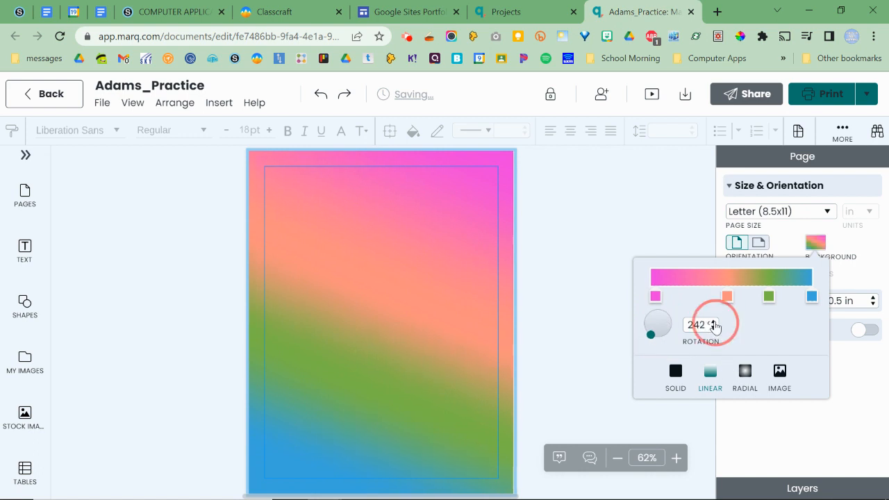
{"action": "left_click", "coordinate": [713, 321]}
{"action": "left_click", "coordinate": [712, 322]}
Set the linear gradient's rotation to 150°.
{"action": "double_click", "coordinate": [696, 325]}
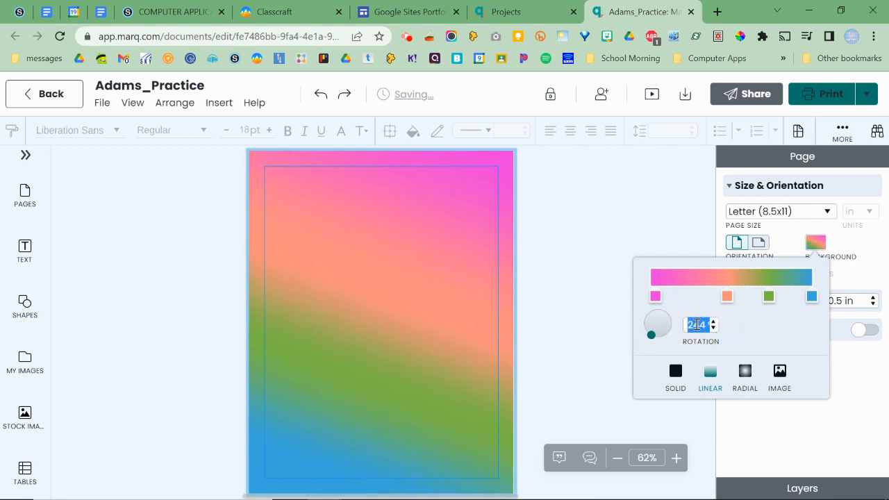
{"action": "type", "text": "150"}
{"action": "left_click", "coordinate": [770, 324]}
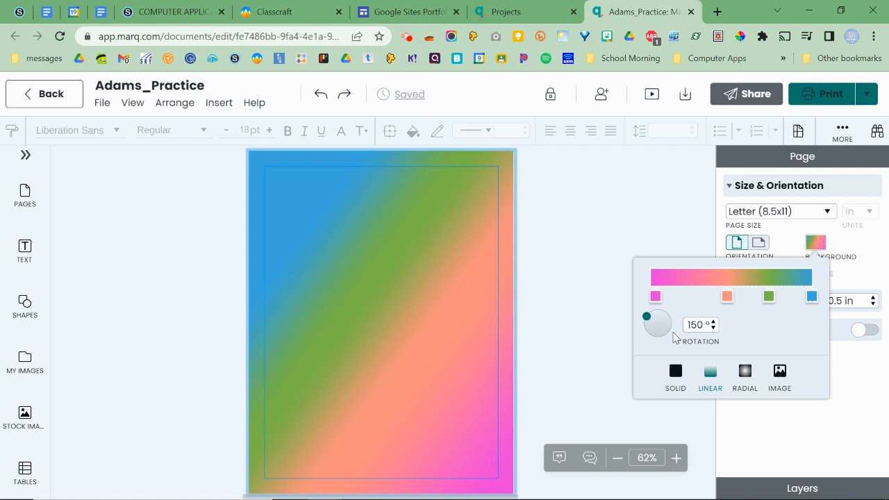
Change the page background to a radial gradient and remove its orange and green colour stops.
{"action": "left_click", "coordinate": [748, 378]}
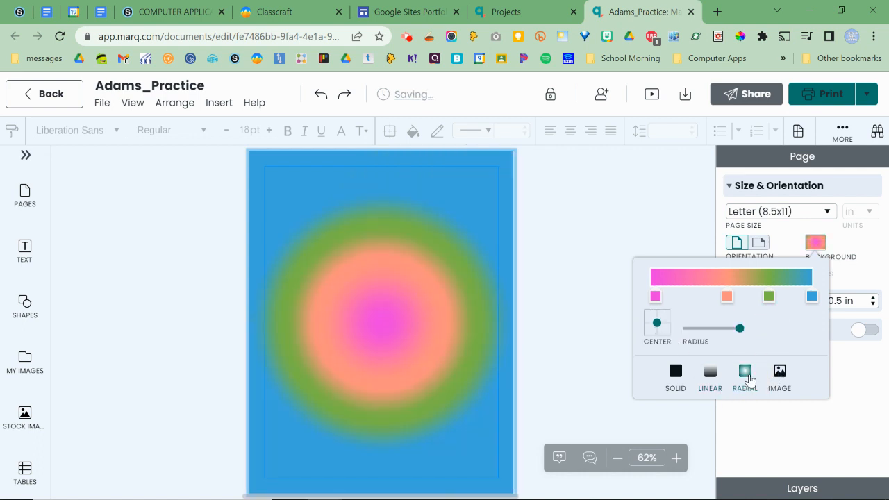
{"action": "left_click_drag", "start_coordinate": [727, 296], "coordinate": [703, 295]}
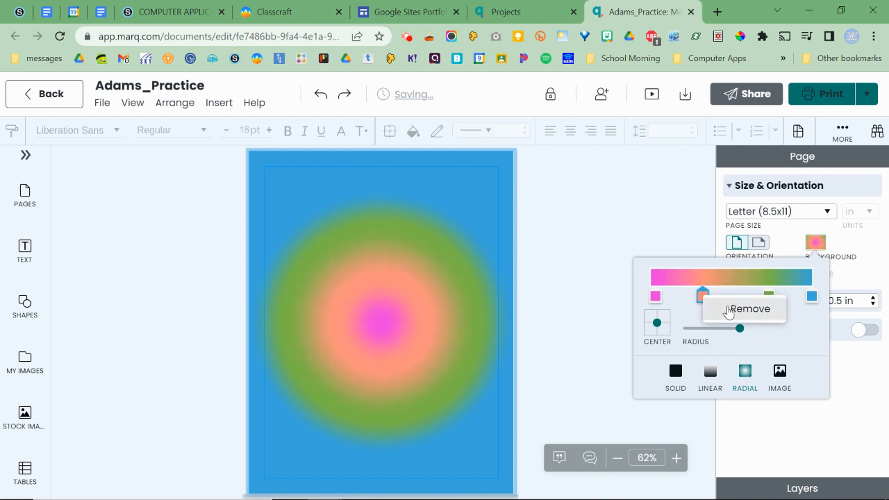
{"action": "left_click", "coordinate": [731, 307]}
{"action": "left_click", "coordinate": [766, 296]}
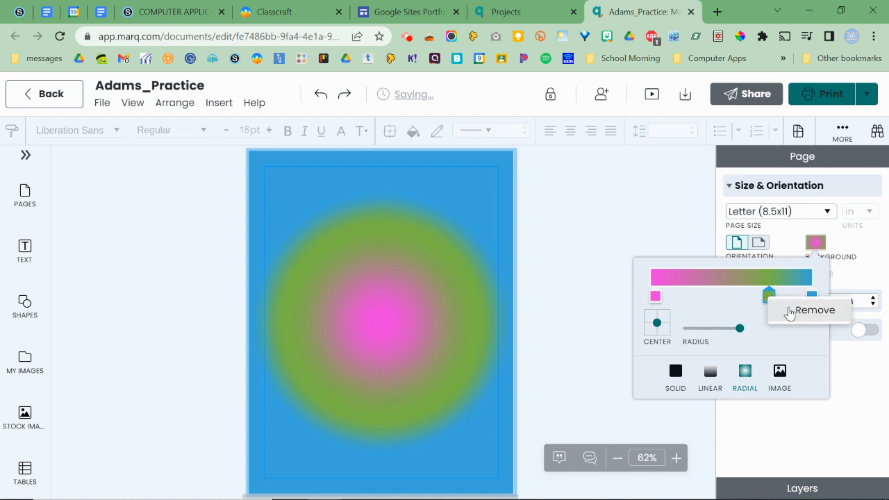
{"action": "left_click", "coordinate": [809, 309]}
Add two intermediate colour stops to the radial gradient, one nearer the pink end and one nearer the blue end.
{"action": "left_click_drag", "start_coordinate": [718, 283], "coordinate": [691, 282]}
{"action": "left_click", "coordinate": [765, 278]}
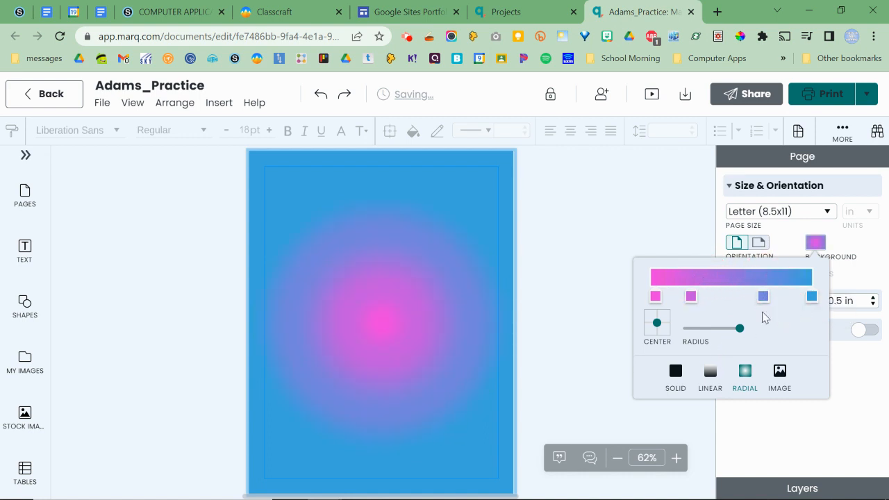
Move the radial gradient's centre to the lower-left part of the page and try to enlarge its radius.
{"action": "mouse_move", "coordinate": [657, 323]}
{"action": "left_mouse_down"}
{"action": "mouse_move", "coordinate": [650, 335]}
{"action": "mouse_move", "coordinate": [654, 328]}
{"action": "left_mouse_up"}
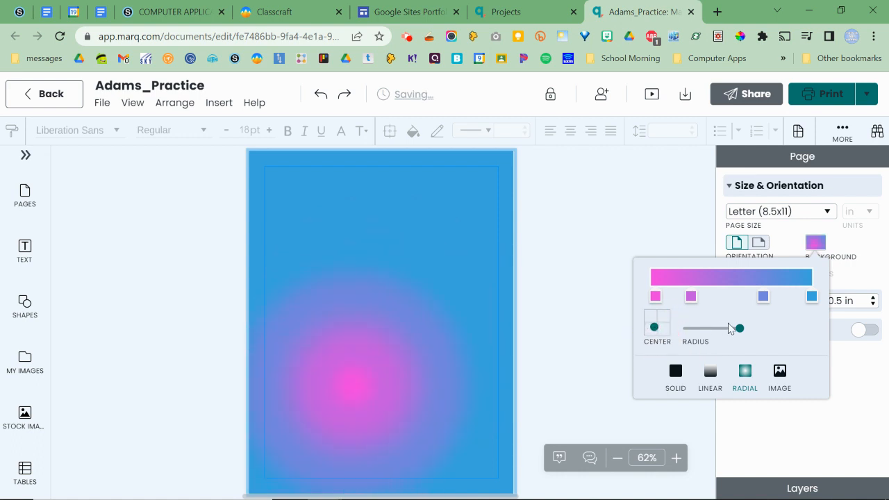
{"action": "mouse_move", "coordinate": [740, 328]}
{"action": "left_mouse_down"}
{"action": "mouse_move", "coordinate": [701, 330]}
{"action": "mouse_move", "coordinate": [754, 328]}
{"action": "left_mouse_up"}
Switch the page background to an image fill and look over its scaling options and image effects.
{"action": "left_click", "coordinate": [778, 374]}
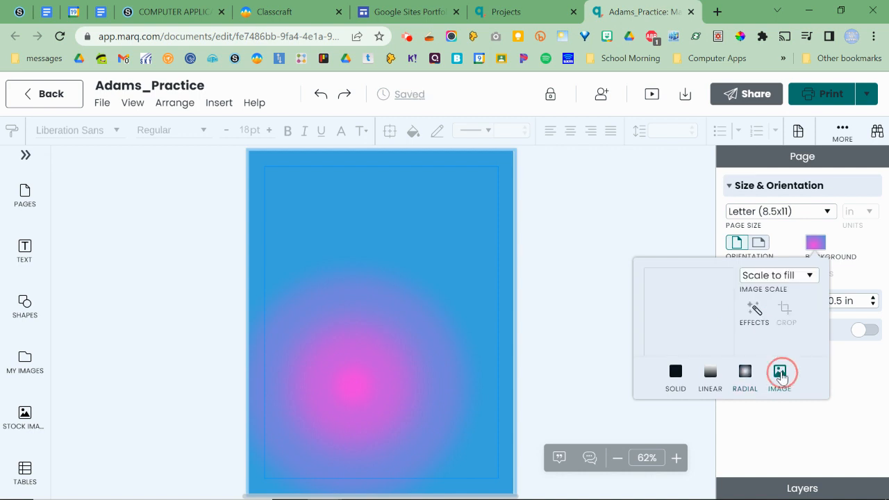
{"action": "left_click", "coordinate": [789, 278]}
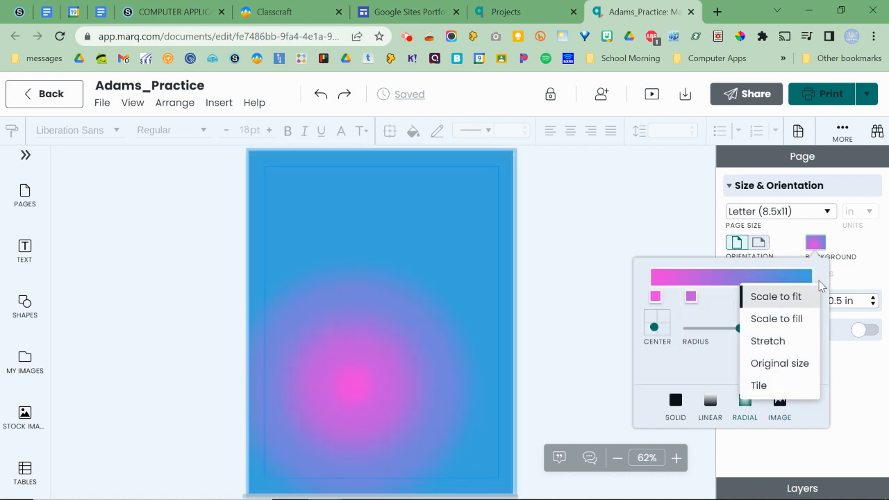
{"action": "left_click", "coordinate": [817, 278]}
{"action": "left_click", "coordinate": [781, 378]}
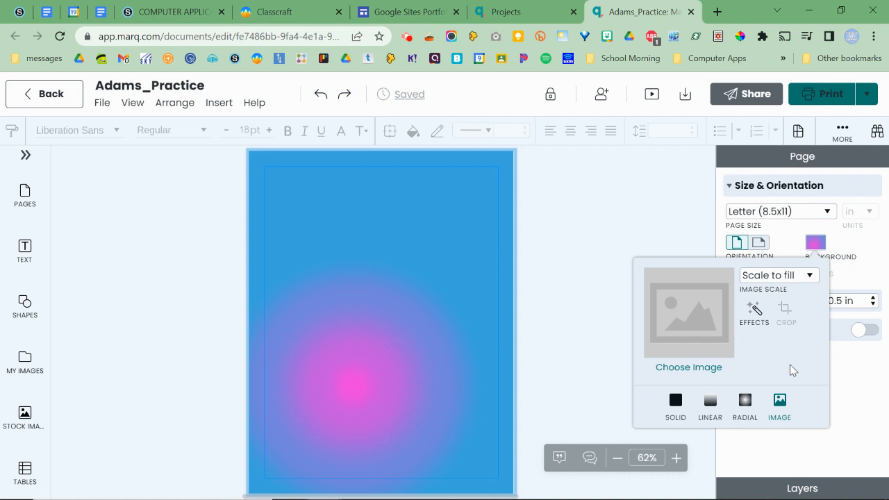
{"action": "left_click", "coordinate": [755, 309]}
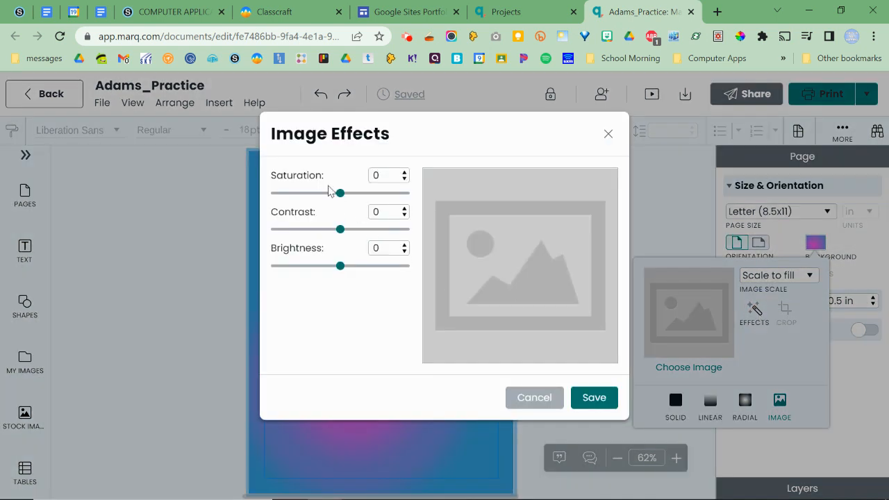
{"action": "left_click", "coordinate": [609, 135]}
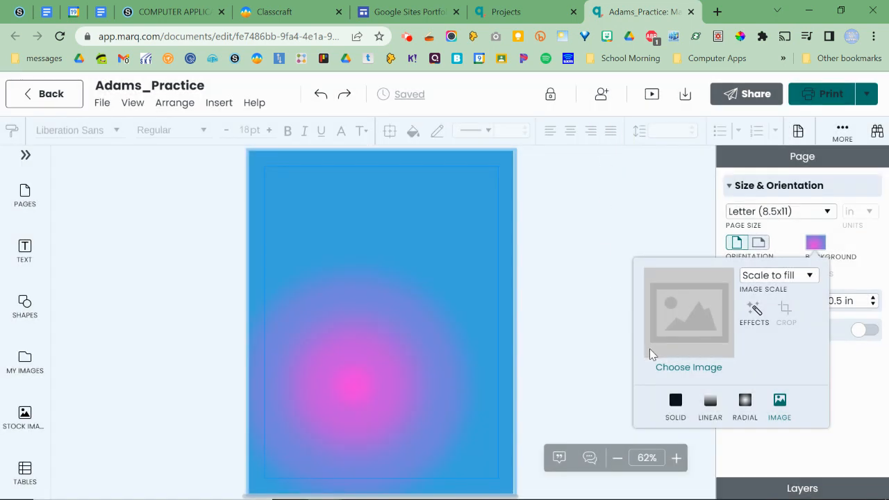
Upload bubble bg.jpg from the Downloads folder and insert it as the page background image.
{"action": "left_click", "coordinate": [686, 368]}
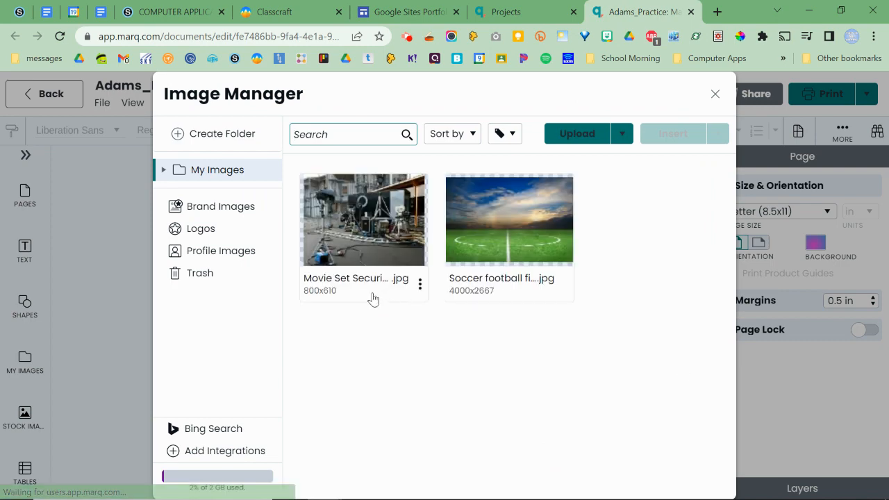
{"action": "left_click", "coordinate": [576, 133]}
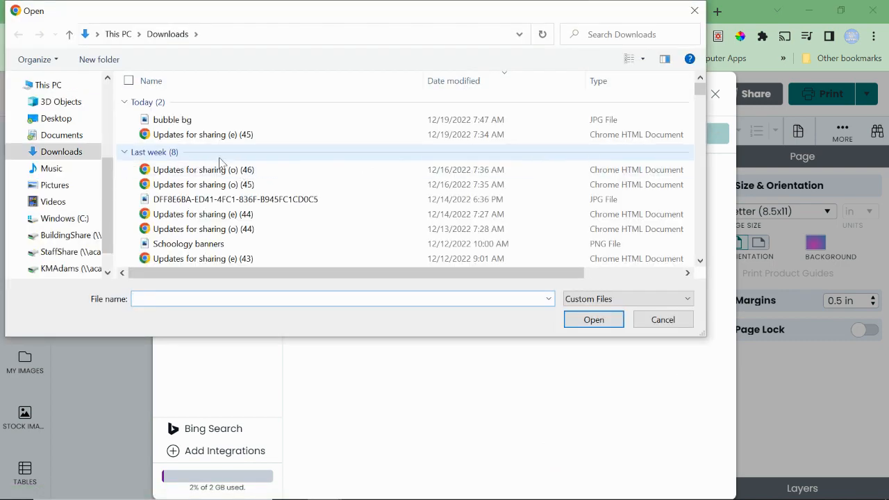
{"action": "double_click", "coordinate": [201, 121]}
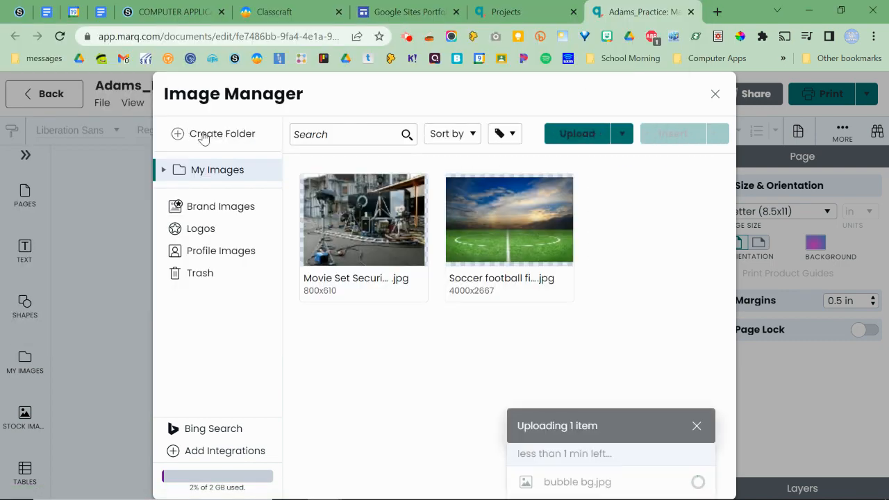
{"action": "left_click", "coordinate": [381, 231]}
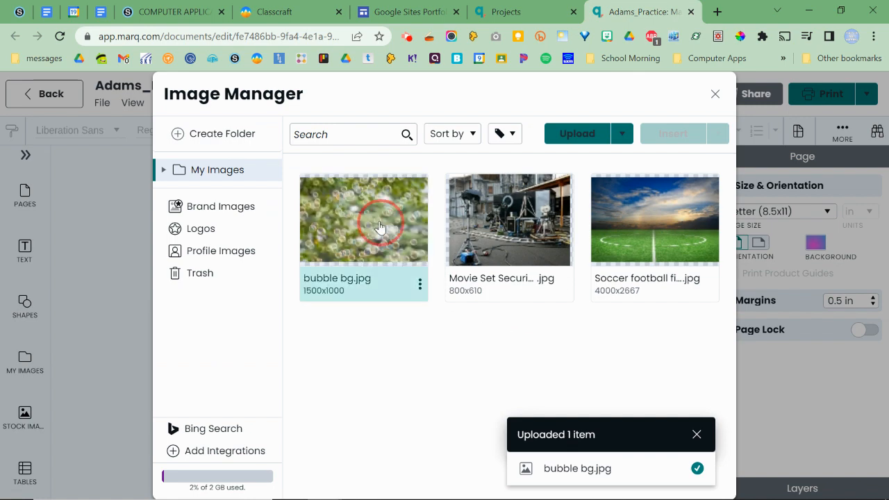
{"action": "left_click", "coordinate": [675, 132]}
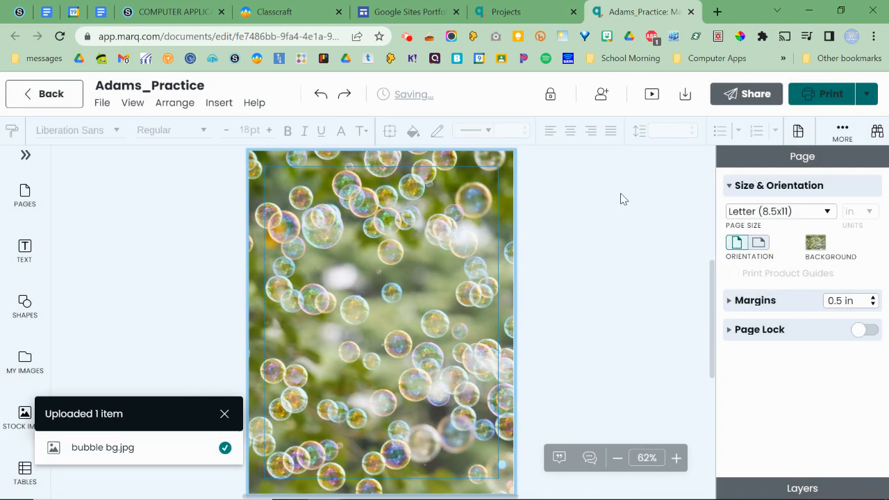
Set the bubble background image's saturation to -74, raise its contrast and brightness, save the effects, and dismiss the upload notice.
{"action": "left_click", "coordinate": [473, 260]}
{"action": "left_click", "coordinate": [815, 242]}
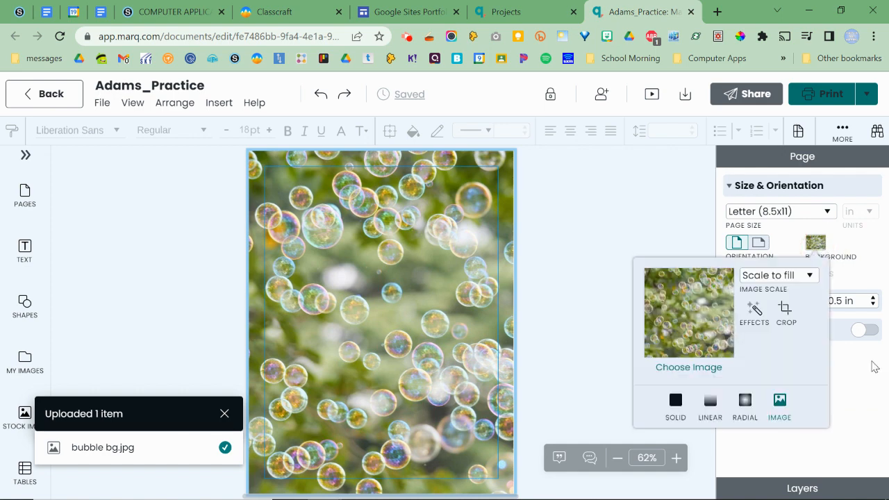
{"action": "left_click", "coordinate": [755, 310]}
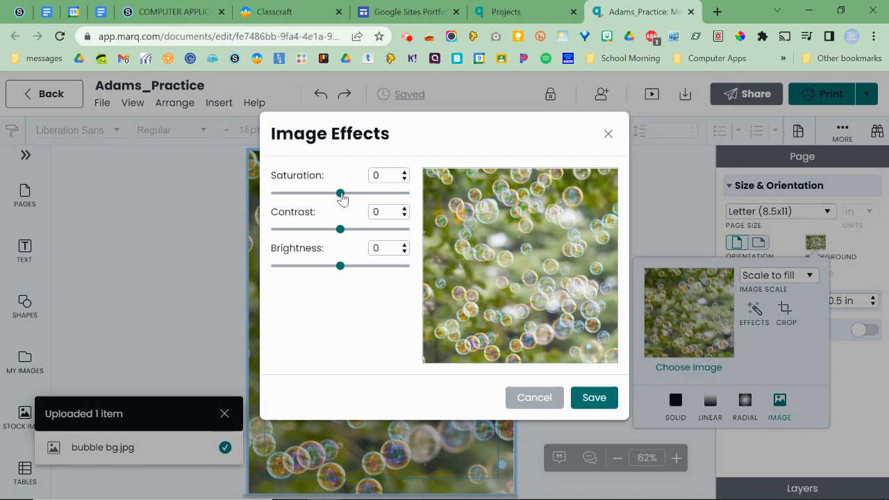
{"action": "left_click_drag", "start_coordinate": [342, 198], "coordinate": [289, 194]}
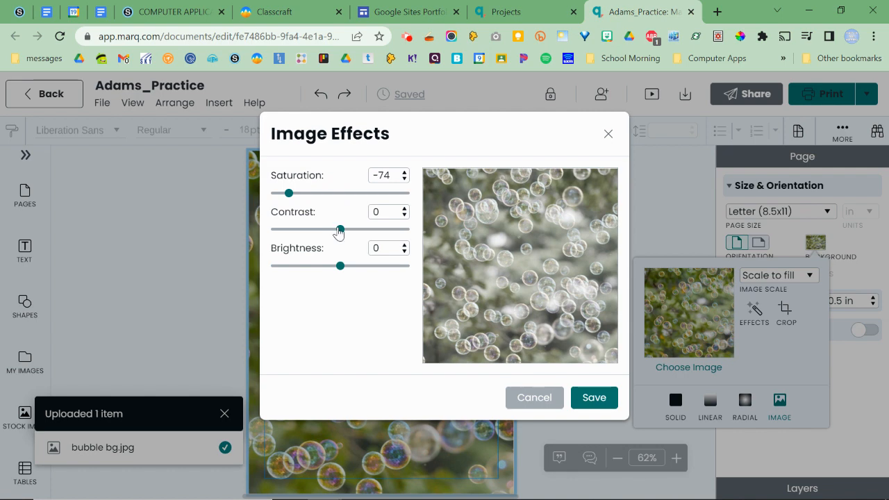
{"action": "left_click_drag", "start_coordinate": [339, 232], "coordinate": [368, 229]}
{"action": "left_click_drag", "start_coordinate": [341, 266], "coordinate": [383, 261]}
{"action": "left_click", "coordinate": [592, 397]}
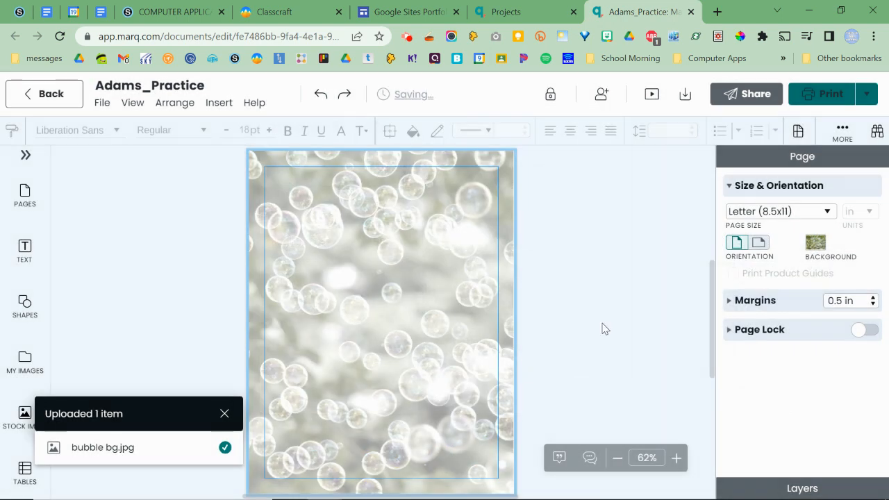
{"action": "left_click", "coordinate": [618, 240]}
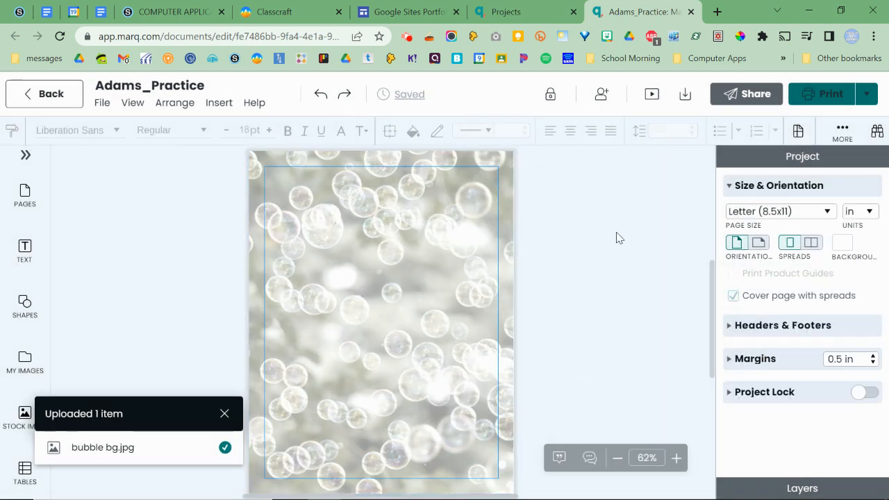
{"action": "left_click", "coordinate": [223, 414]}
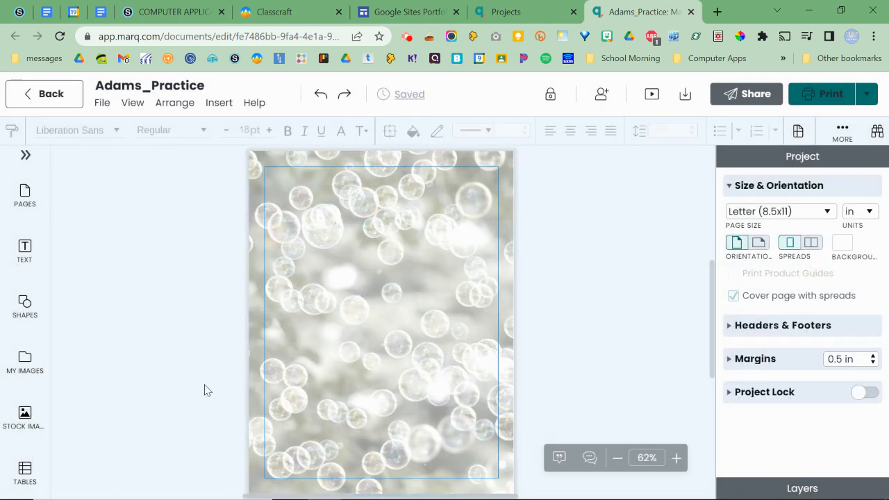